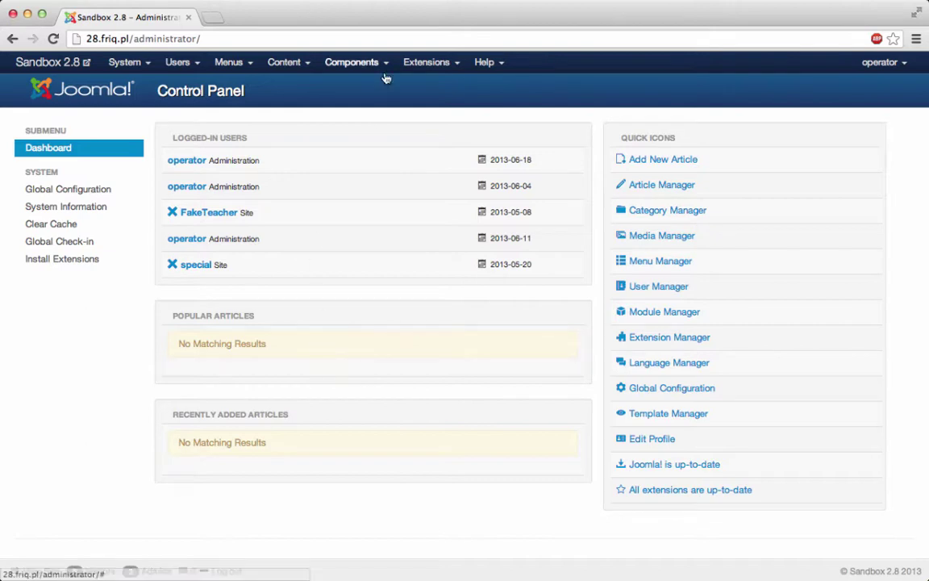
- Uninstall the Azrul System Mambot For Joomla plugin from the site's installed extensions
{"action": "mouse_move", "coordinate": [425, 71]}
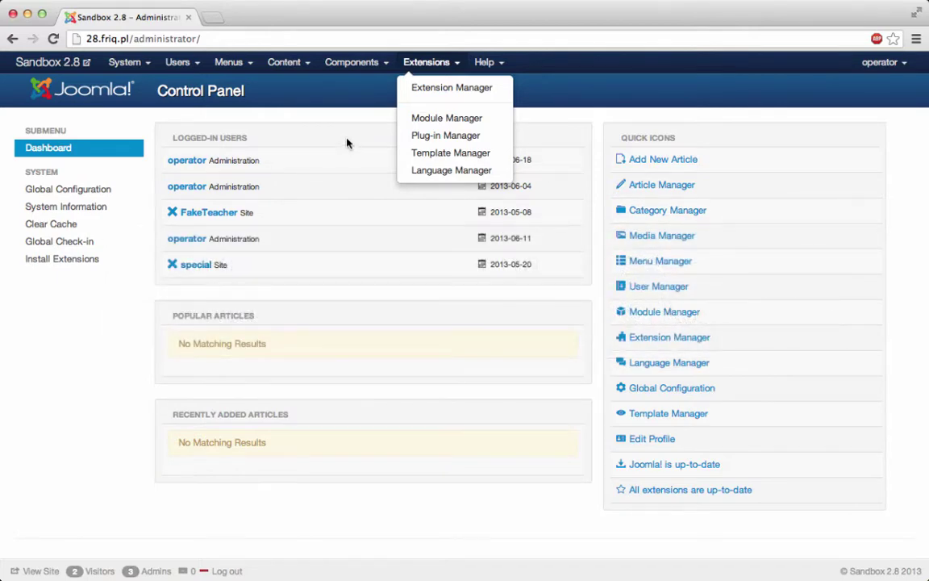
{"action": "left_click", "coordinate": [430, 90]}
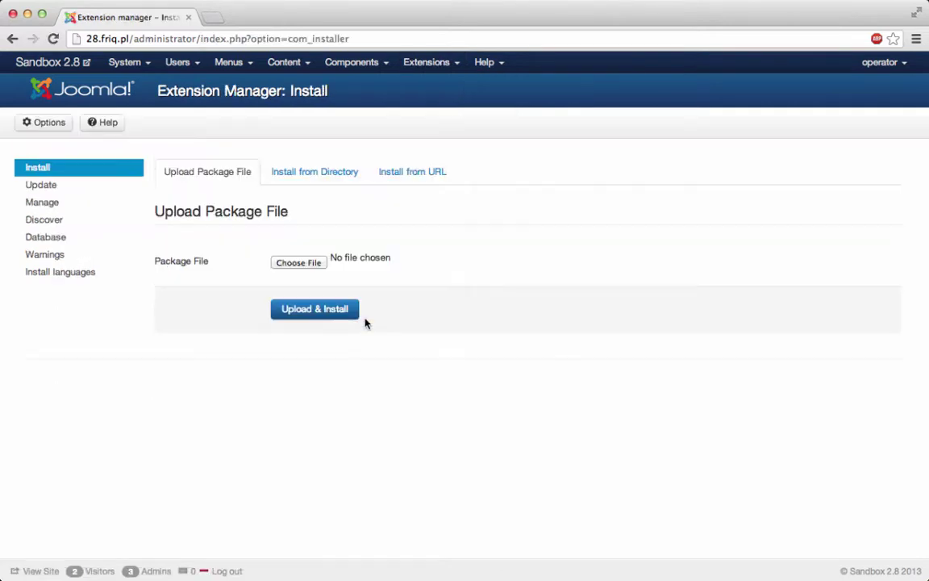
{"action": "left_click", "coordinate": [44, 202]}
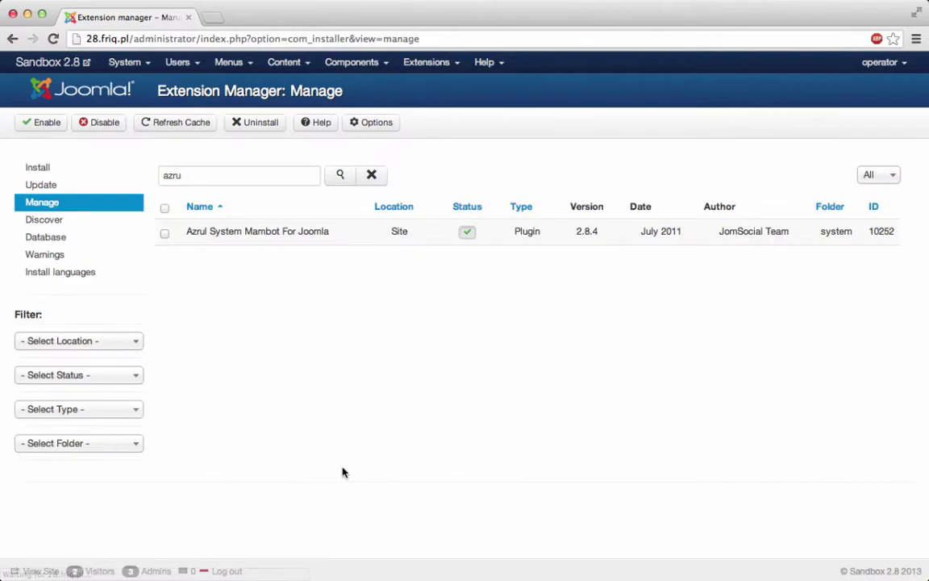
{"action": "left_click", "coordinate": [224, 179]}
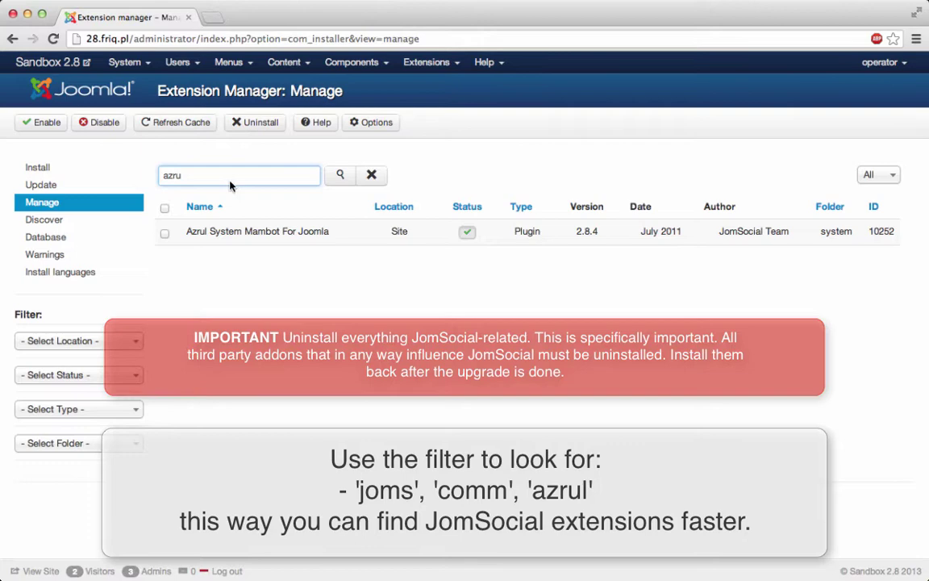
{"action": "left_click", "coordinate": [164, 232]}
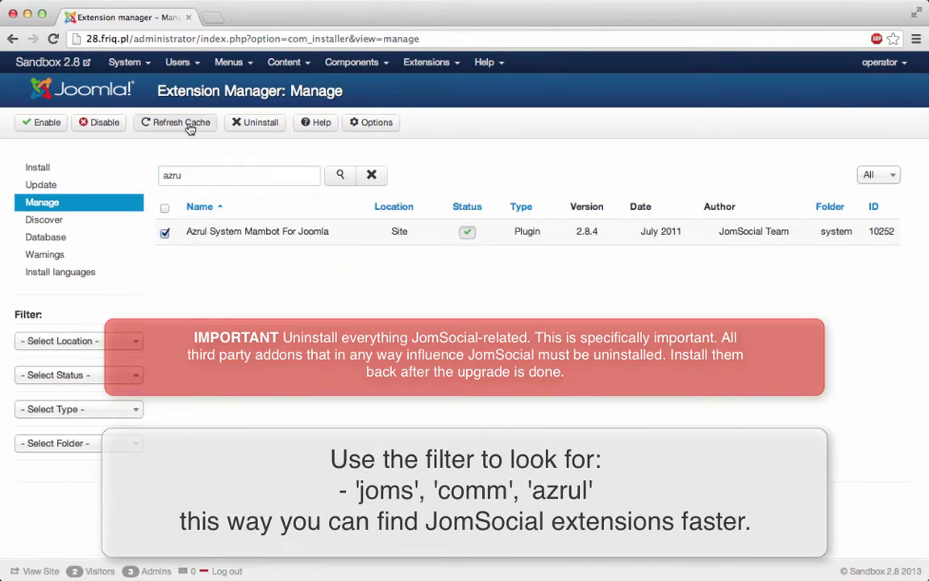
{"action": "left_click", "coordinate": [252, 122]}
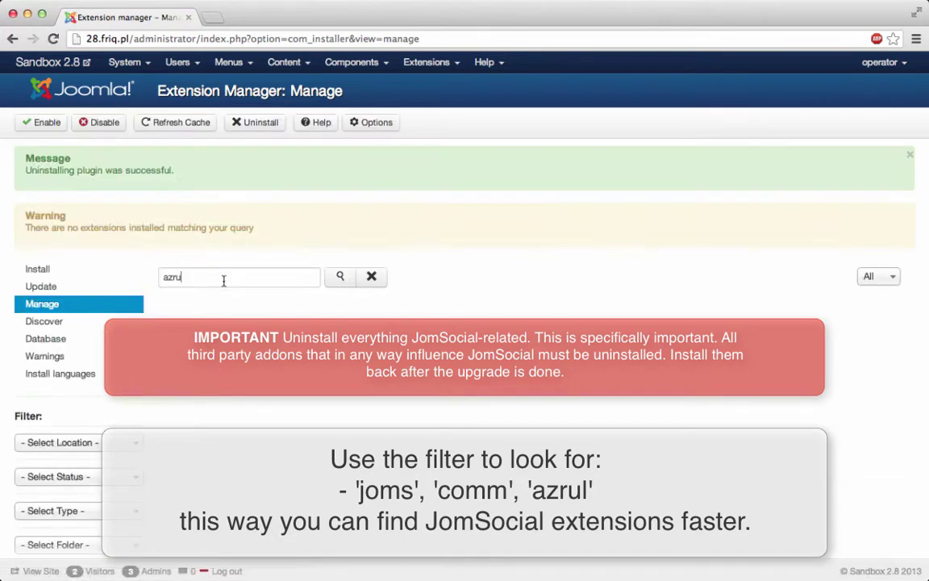
- Filter the installed extensions by "comm" and uninstall the Community component and the Community - Walls plugin
{"action": "double_click", "coordinate": [223, 280]}
{"action": "type", "text": "comm"}
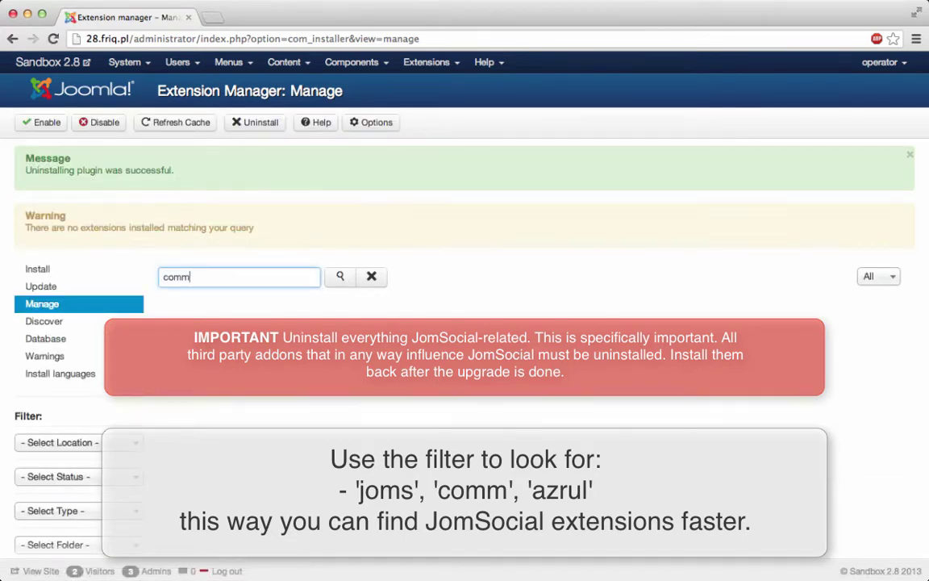
{"action": "key", "text": "Return"}
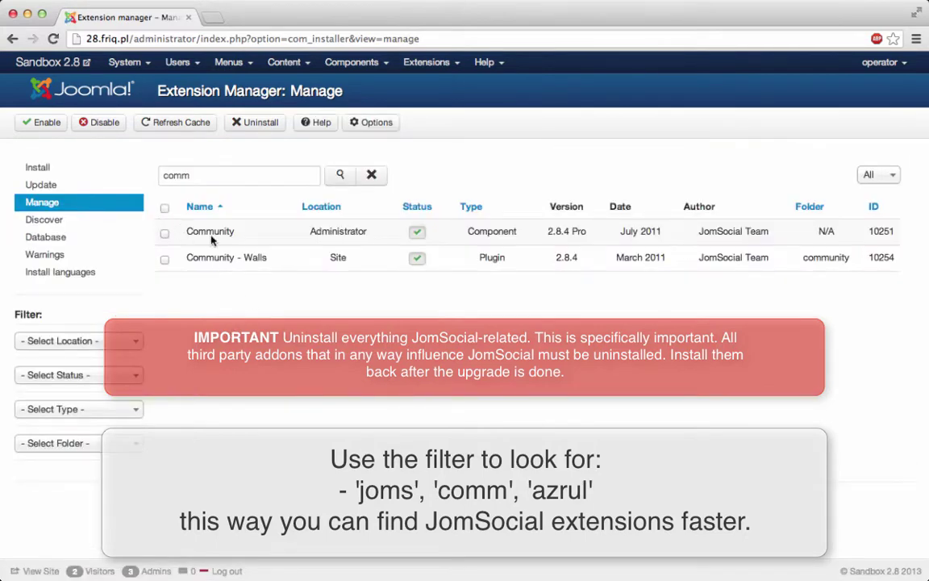
{"action": "left_click", "coordinate": [165, 232]}
{"action": "left_click", "coordinate": [165, 259]}
{"action": "left_click", "coordinate": [259, 122]}
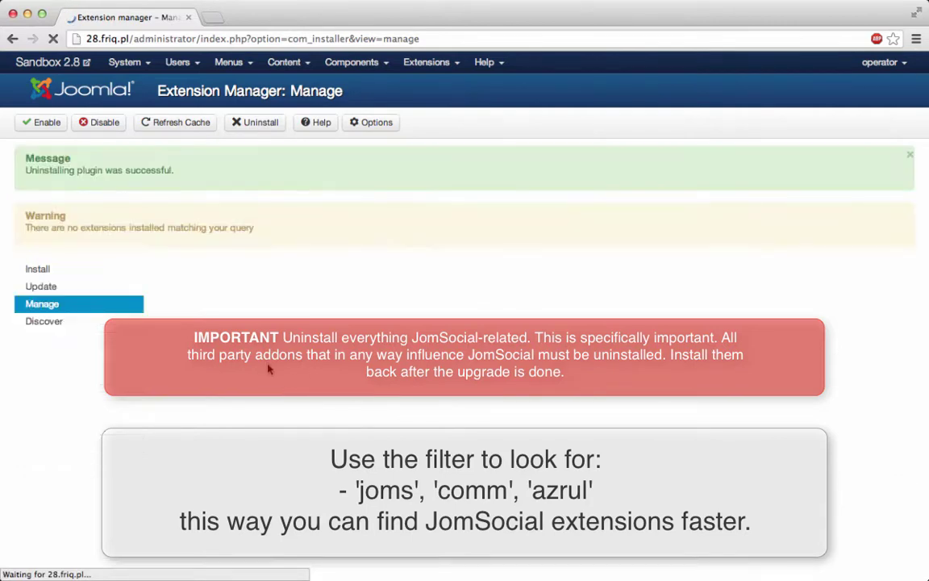
- Filter the installed extensions by "joms" and uninstall all the matching Jomsocial plugins together
{"action": "left_click", "coordinate": [213, 274]}
{"action": "key", "text": "super+a"}
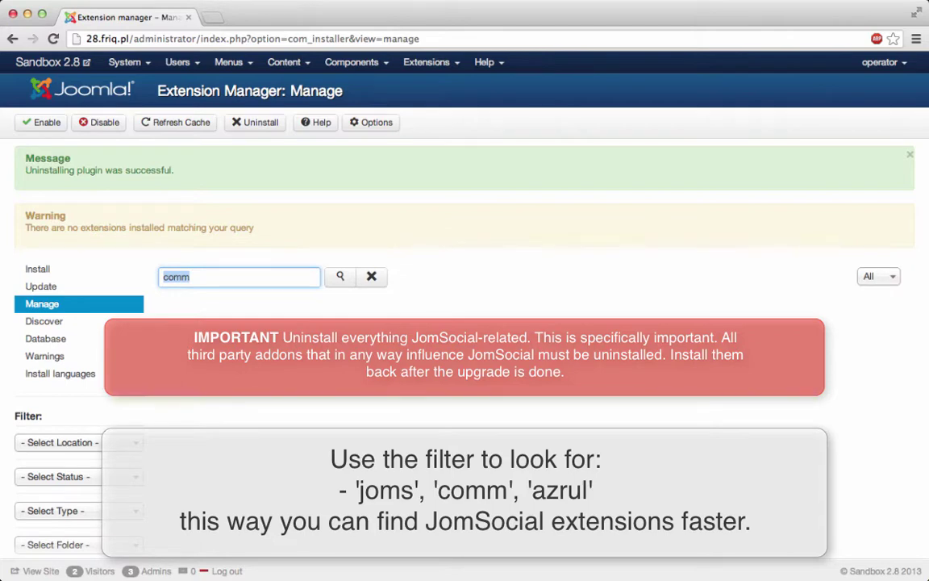
{"action": "type", "text": "joms"}
{"action": "key", "text": "Return"}
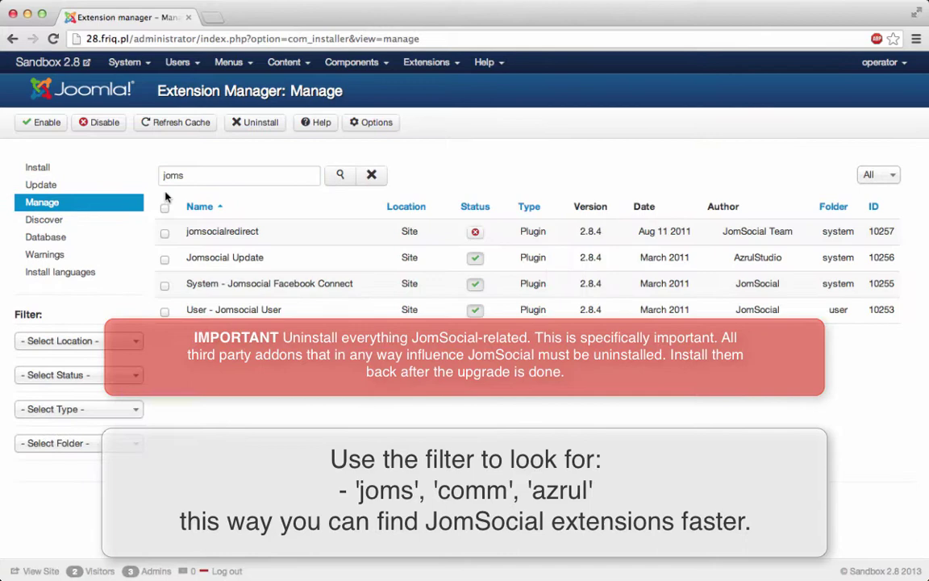
{"action": "left_click", "coordinate": [164, 207]}
{"action": "left_click", "coordinate": [260, 123]}
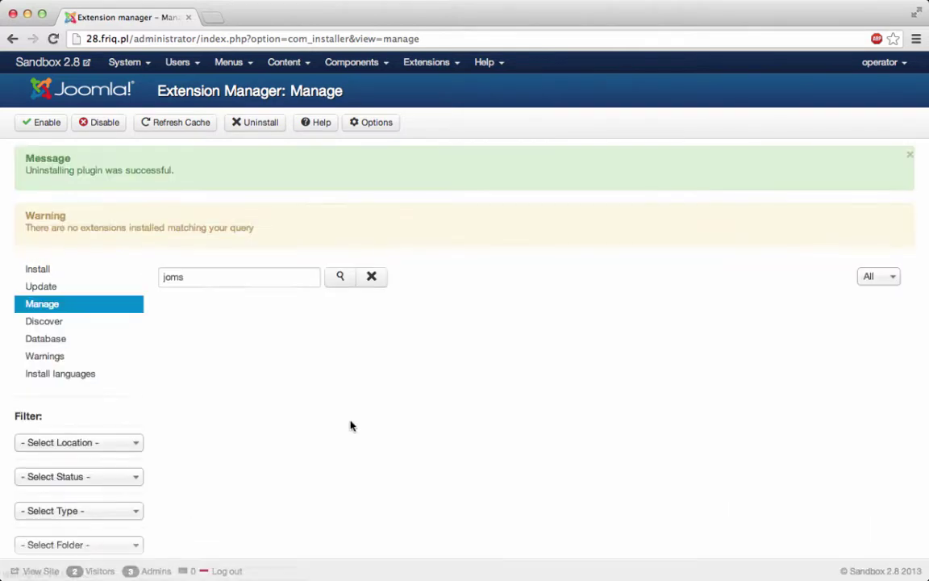
- Clear the extension filter and look through the full list for any remaining JomSocial-related extensions
{"action": "left_click", "coordinate": [373, 278]}
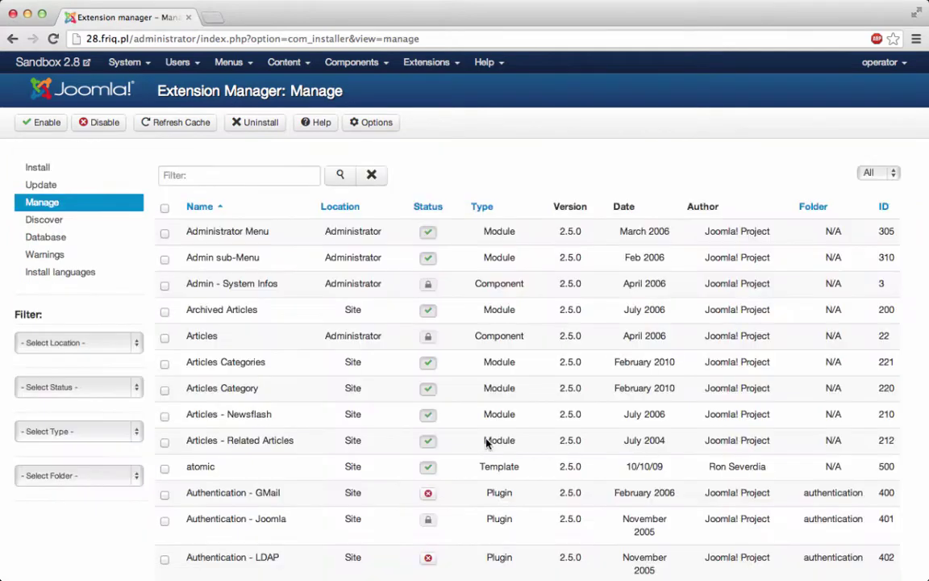
{"action": "scroll", "coordinate": [544, 428], "scroll_direction": "down", "scroll_amount": 10}
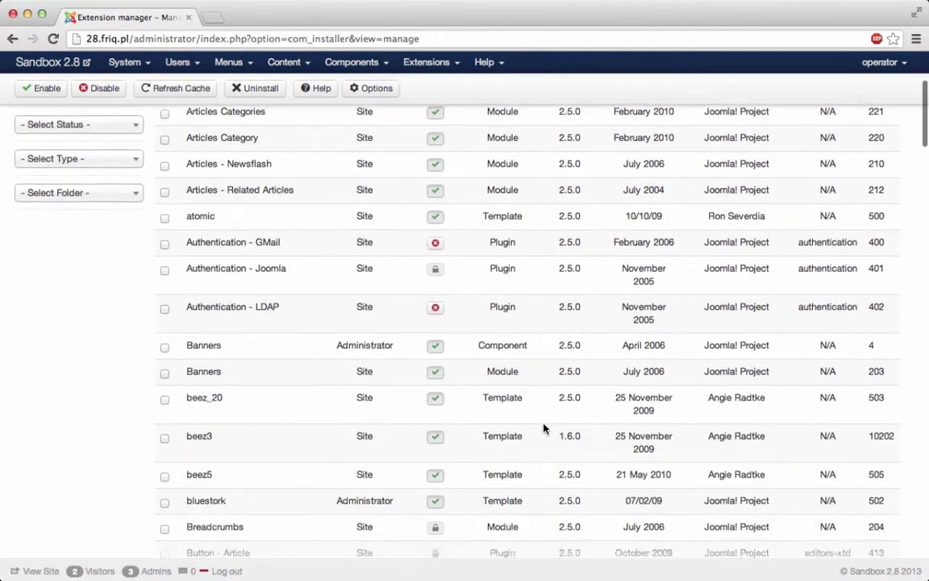
{"action": "scroll", "coordinate": [544, 428], "scroll_direction": "down", "scroll_amount": 15}
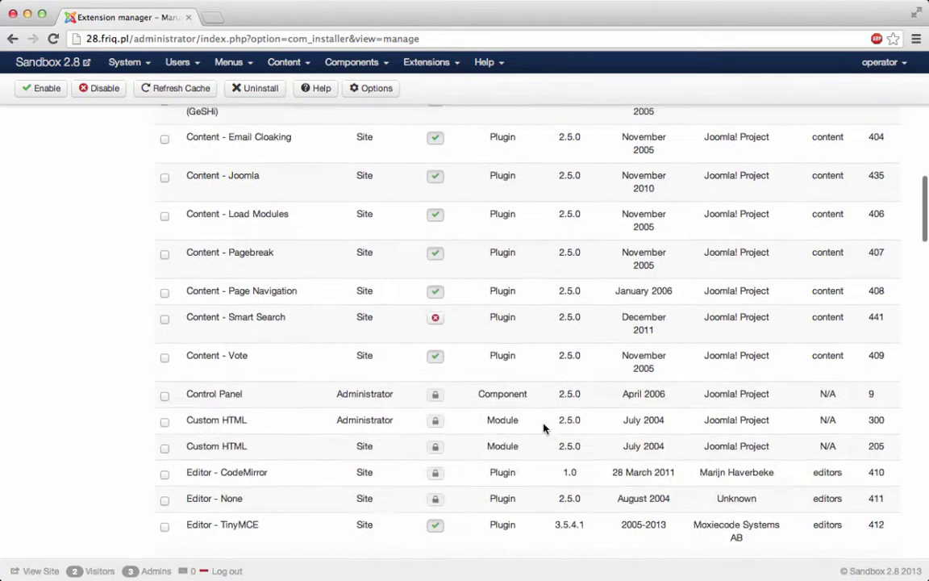
{"action": "scroll", "coordinate": [544, 428], "scroll_direction": "up", "scroll_amount": 5}
{"action": "scroll", "coordinate": [544, 428], "scroll_direction": "up", "scroll_amount": 15}
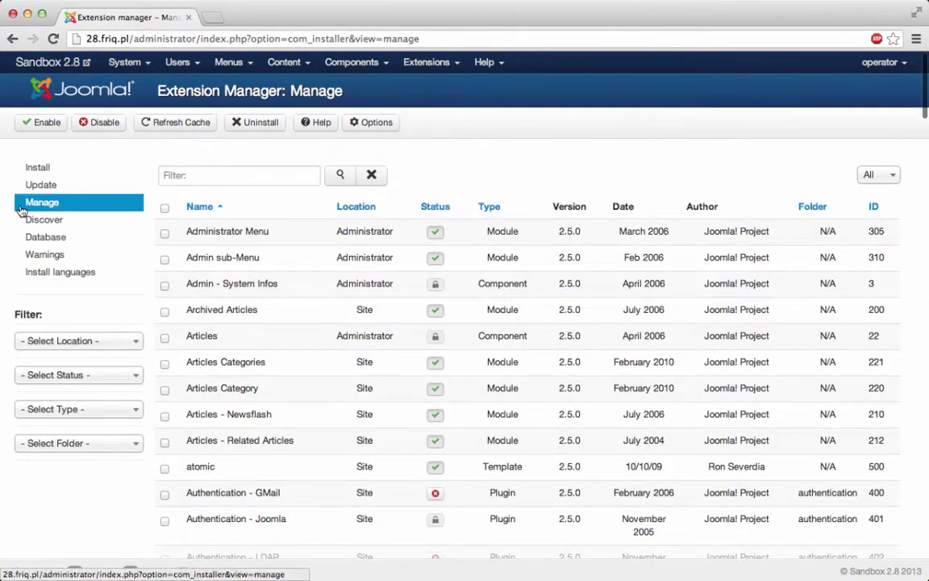
- Upload and install the JomSocial 3 com_community beta_02 zip package through the Extension Manager
{"action": "left_click", "coordinate": [46, 167]}
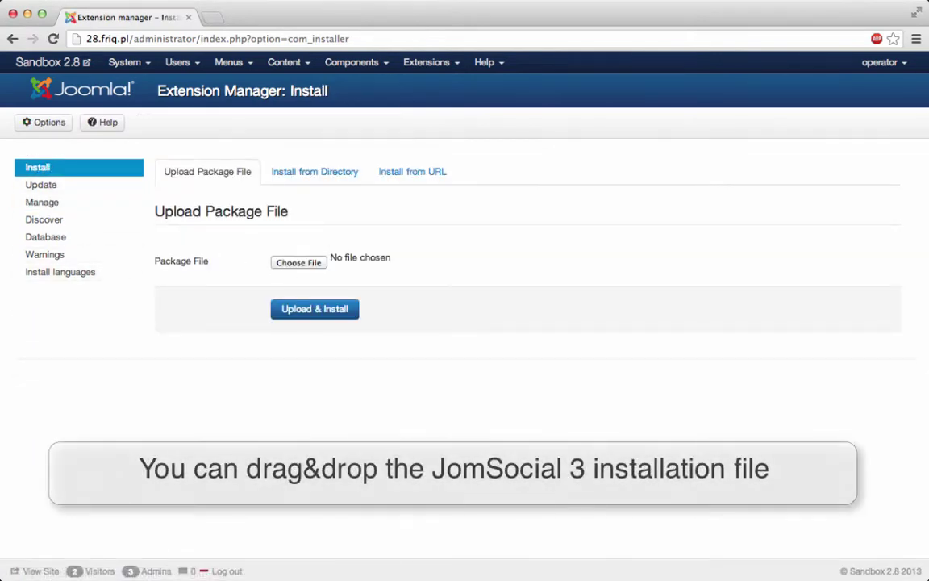
{"action": "left_click_drag", "start_coordinate": [247, 263], "coordinate": [322, 268]}
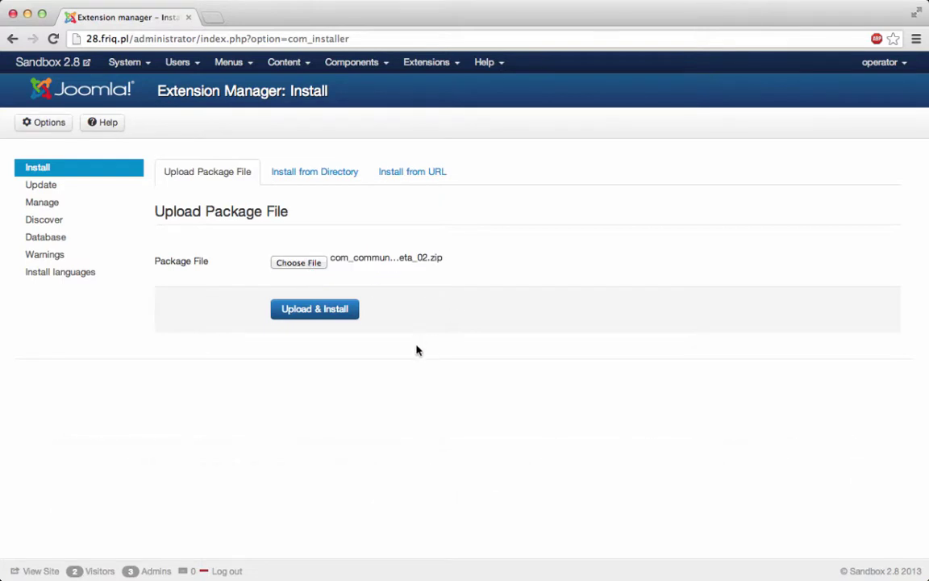
{"action": "left_click", "coordinate": [337, 314]}
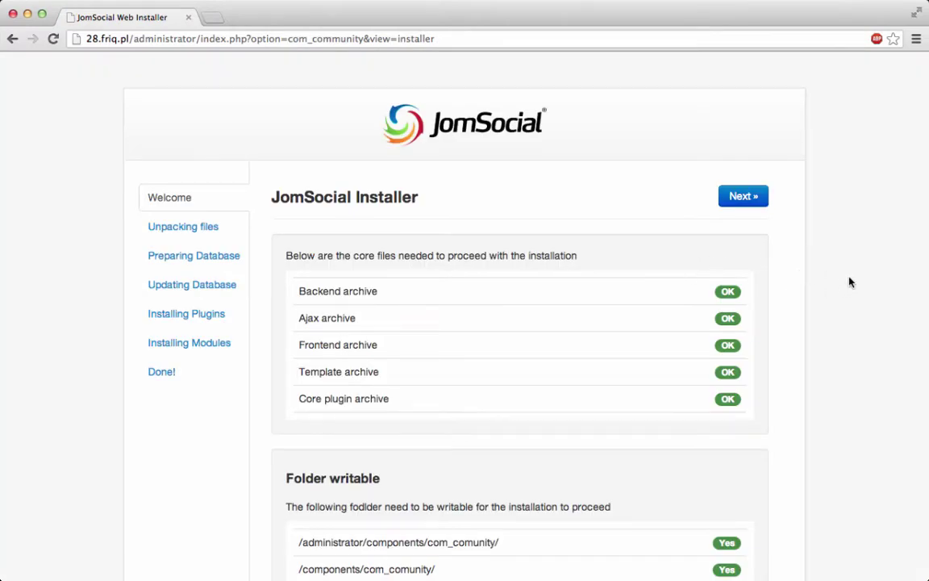
- Review the JomSocial installer's requirements and run it through file unpacking, database preparation, plugin and module installation
{"action": "scroll", "coordinate": [850, 282], "scroll_direction": "down", "scroll_amount": 3}
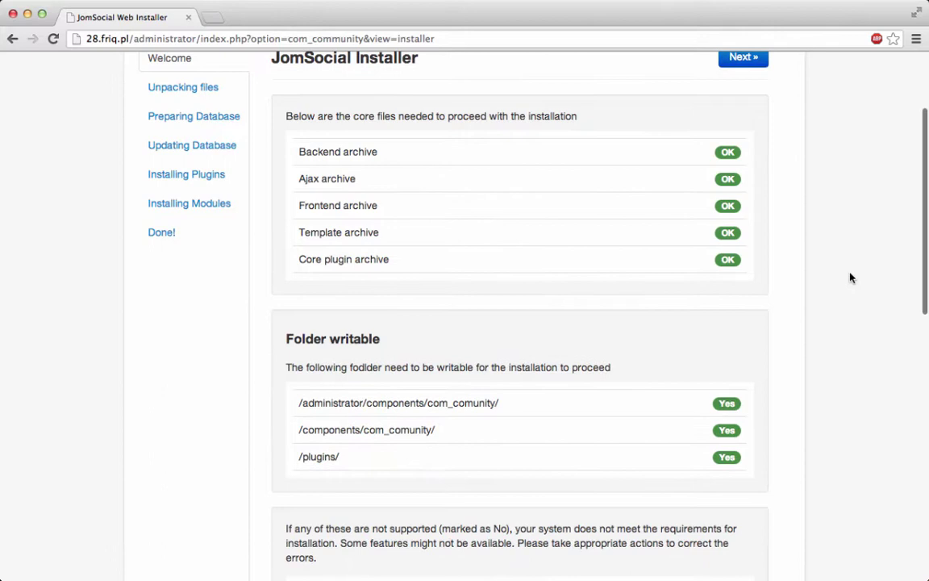
{"action": "scroll", "coordinate": [849, 277], "scroll_direction": "down", "scroll_amount": 3}
{"action": "scroll", "coordinate": [850, 277], "scroll_direction": "up", "scroll_amount": 6}
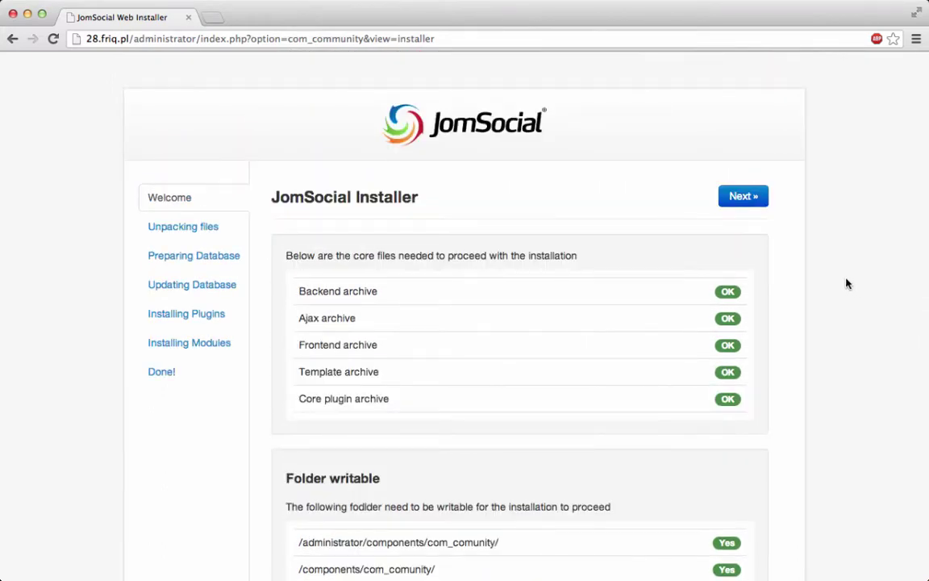
{"action": "left_click", "coordinate": [742, 196]}
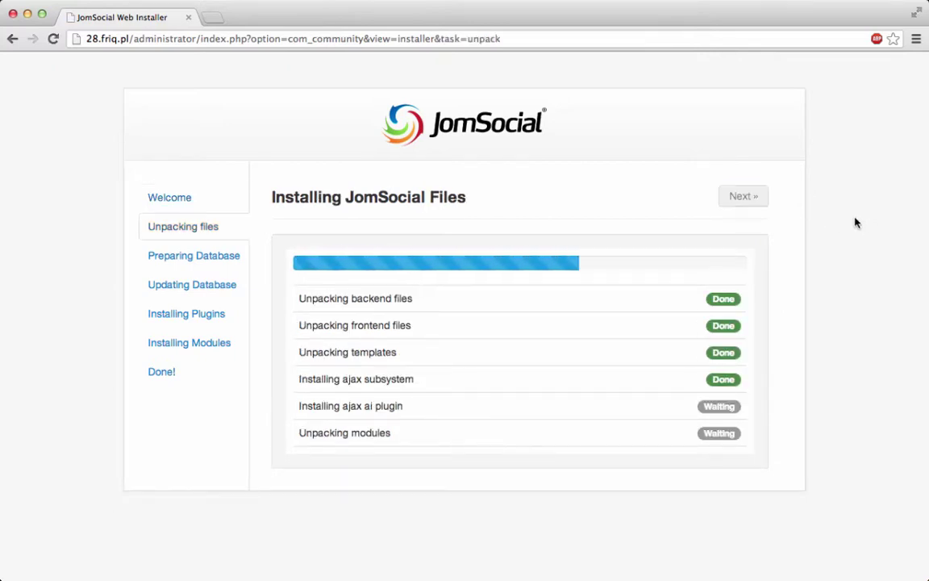
{"action": "left_click", "coordinate": [750, 197]}
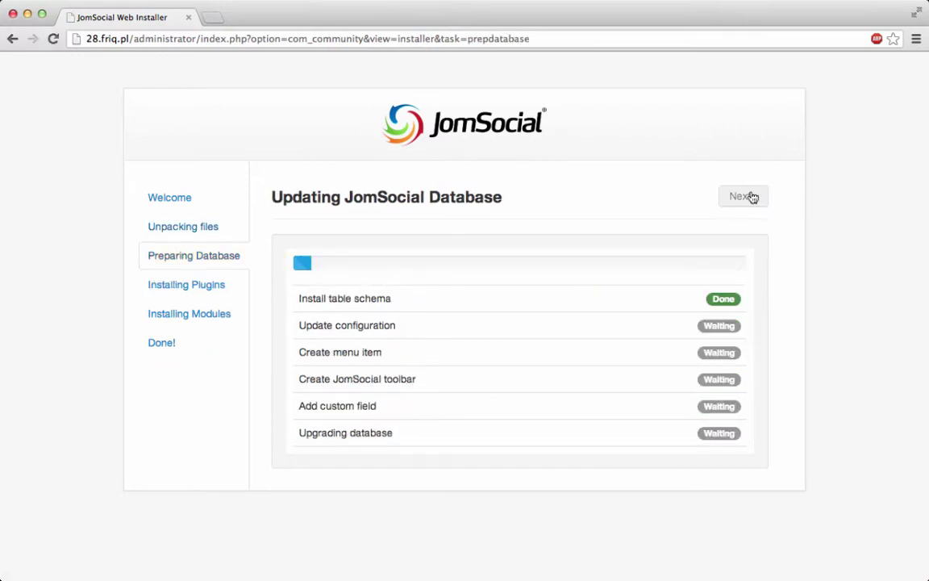
{"action": "left_click", "coordinate": [750, 197]}
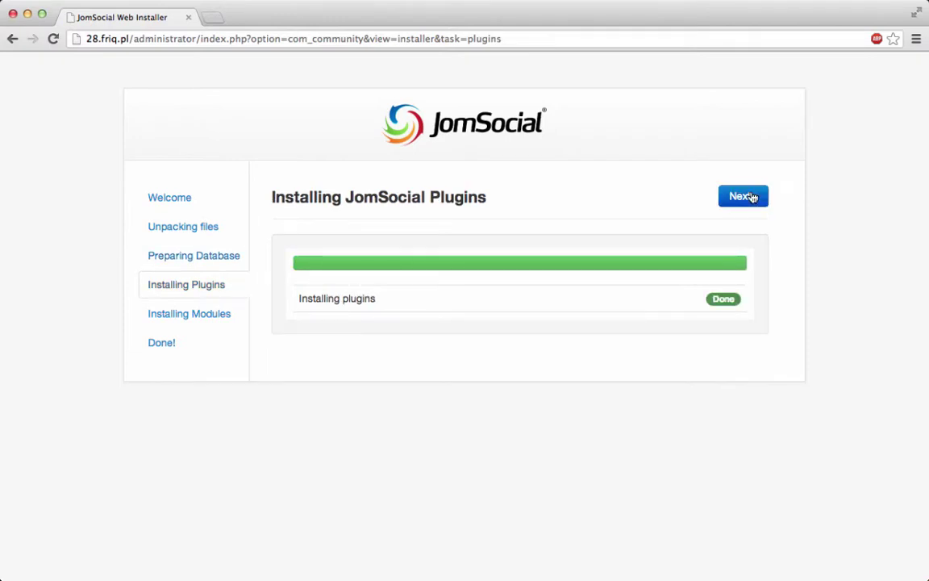
{"action": "left_click", "coordinate": [750, 196]}
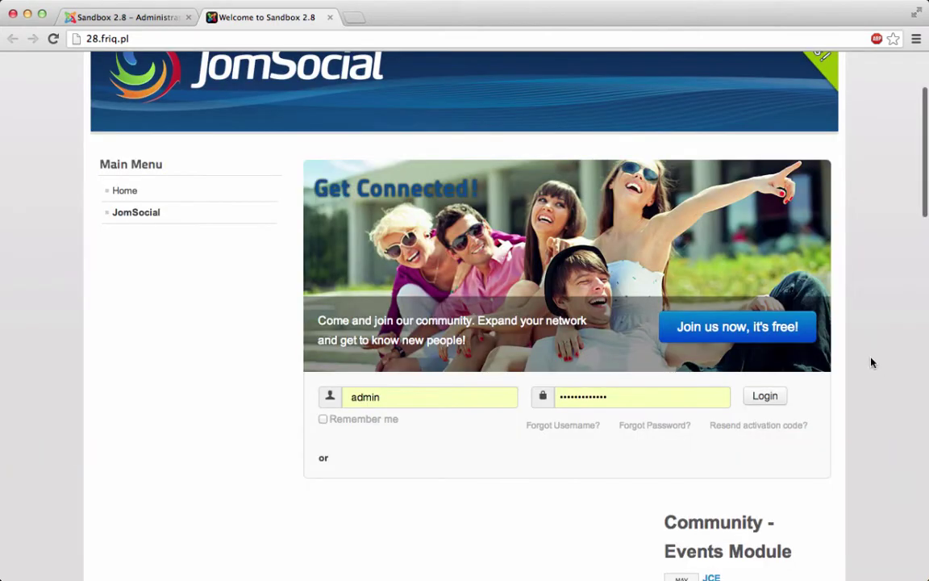
- Log in to the site's front end with the prefilled credentials and check the profile page and its private messages
{"action": "left_click", "coordinate": [779, 398]}
{"action": "scroll", "coordinate": [866, 387], "scroll_direction": "down", "scroll_amount": 3}
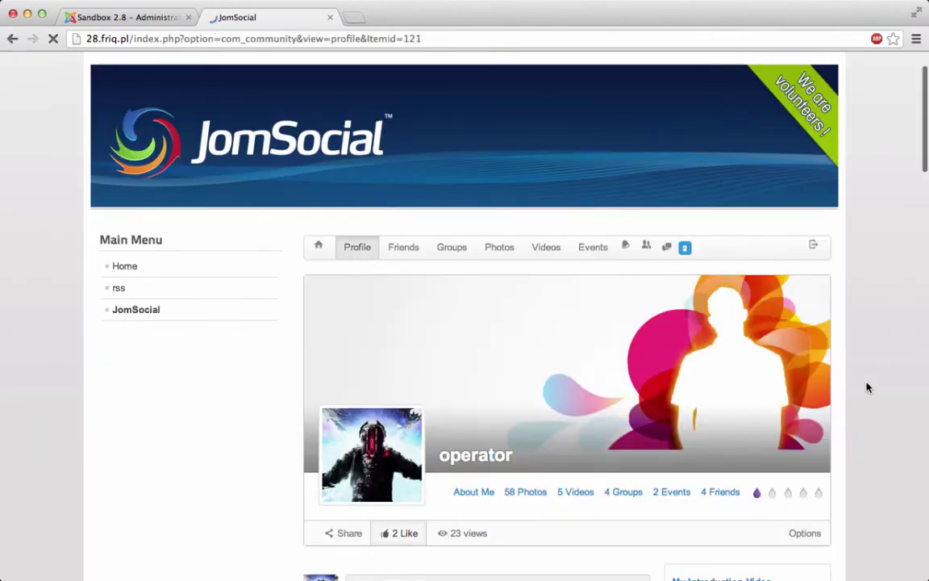
{"action": "scroll", "coordinate": [867, 387], "scroll_direction": "down", "scroll_amount": 2}
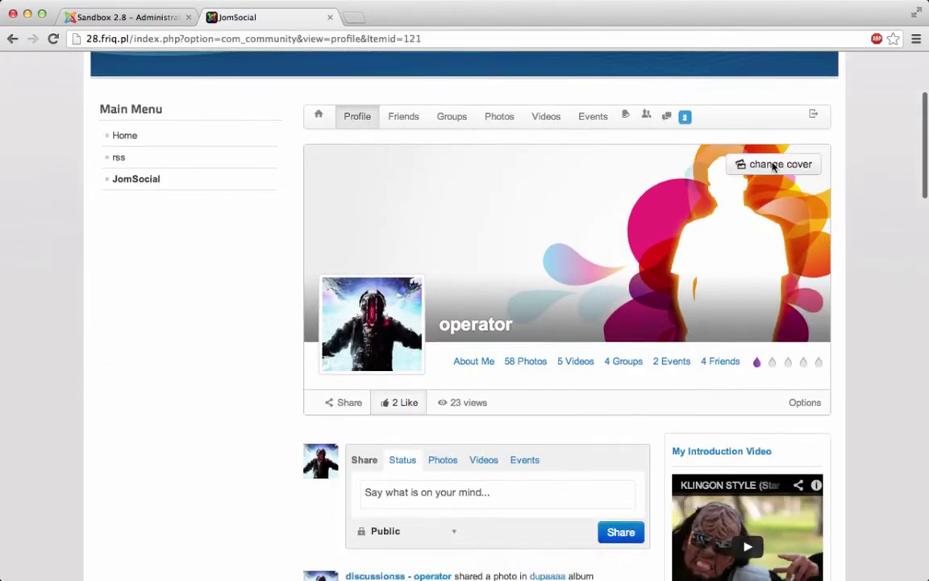
{"action": "left_click", "coordinate": [666, 117]}
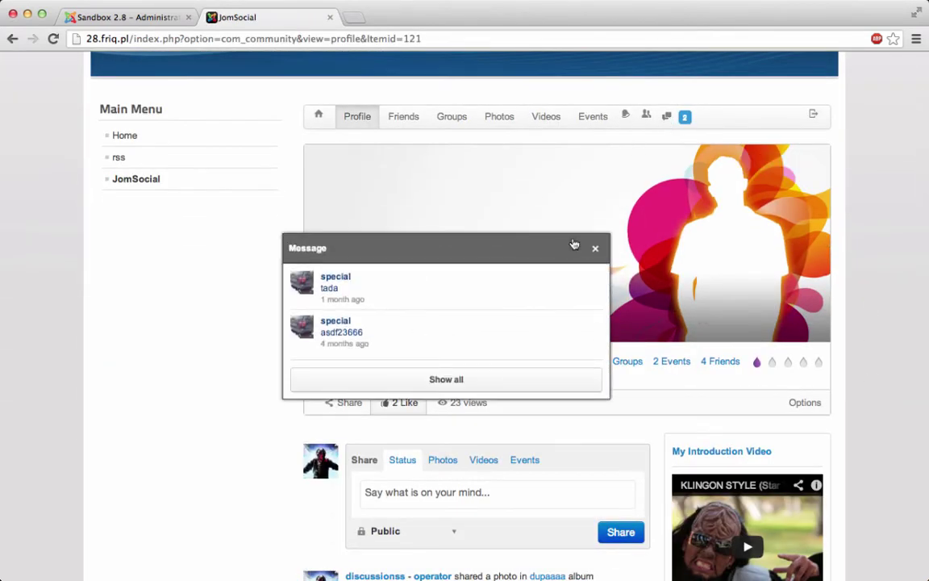
{"action": "left_click", "coordinate": [596, 248]}
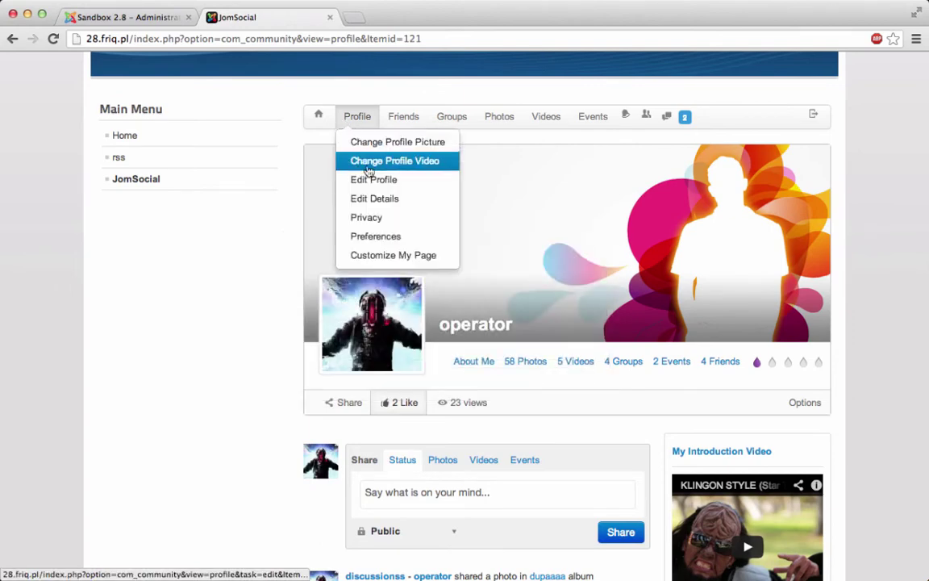